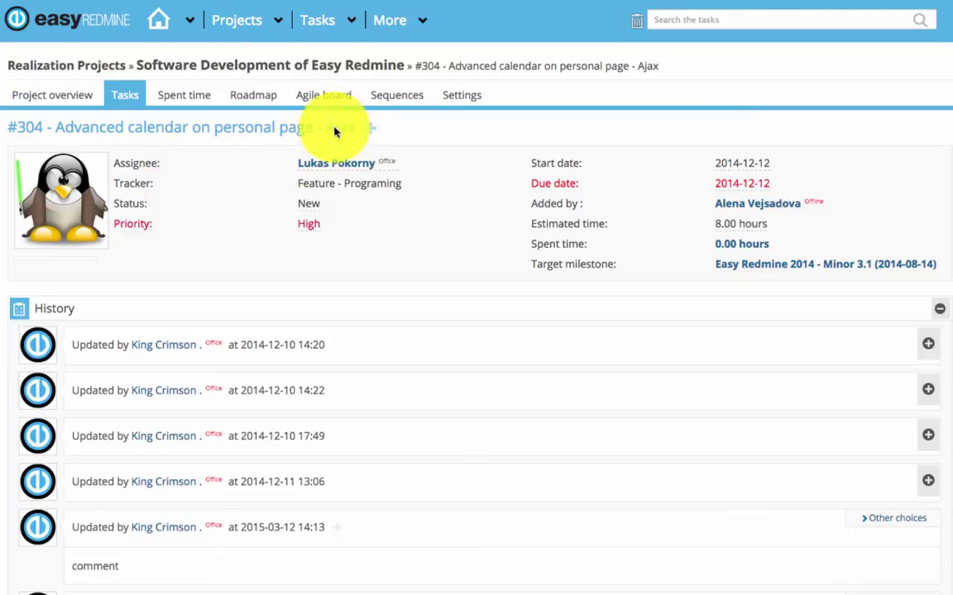
In the administration, tick the Bohemia Sun - Support project for the Feature - Programing tracker and open the task statuses.
{"action": "left_click", "coordinate": [411, 22]}
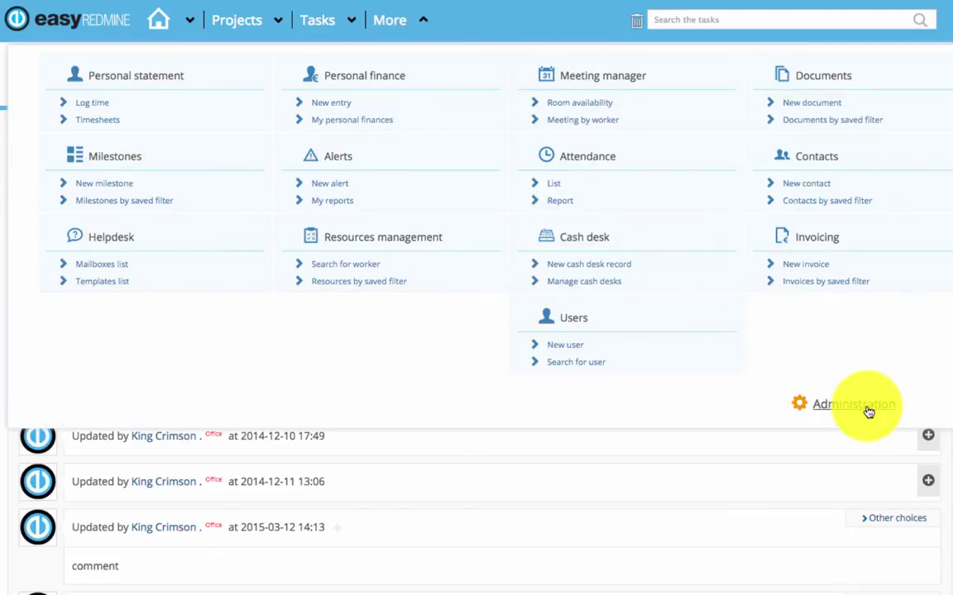
{"action": "left_click", "coordinate": [864, 405]}
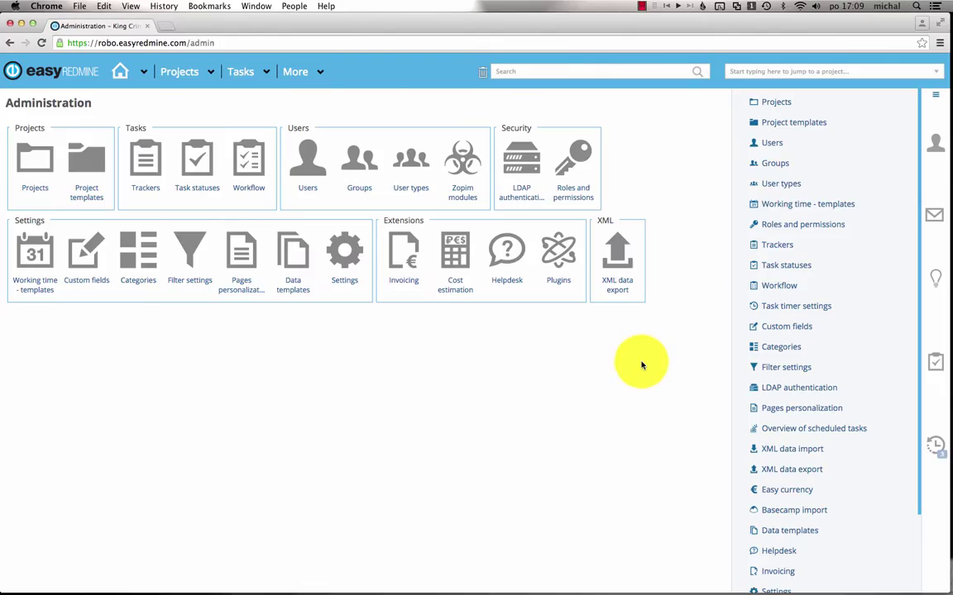
{"action": "left_click", "coordinate": [767, 255]}
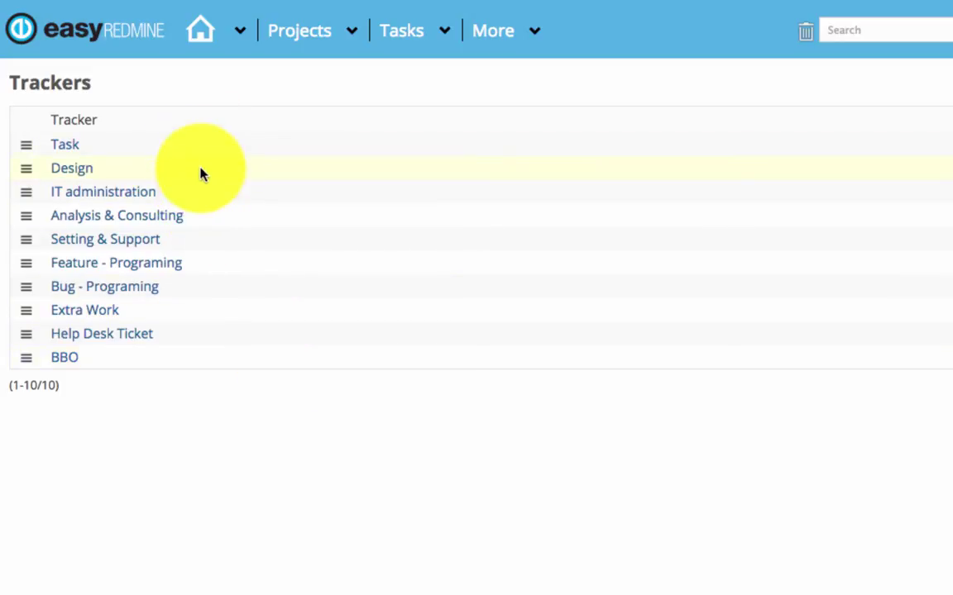
{"action": "left_click", "coordinate": [142, 263]}
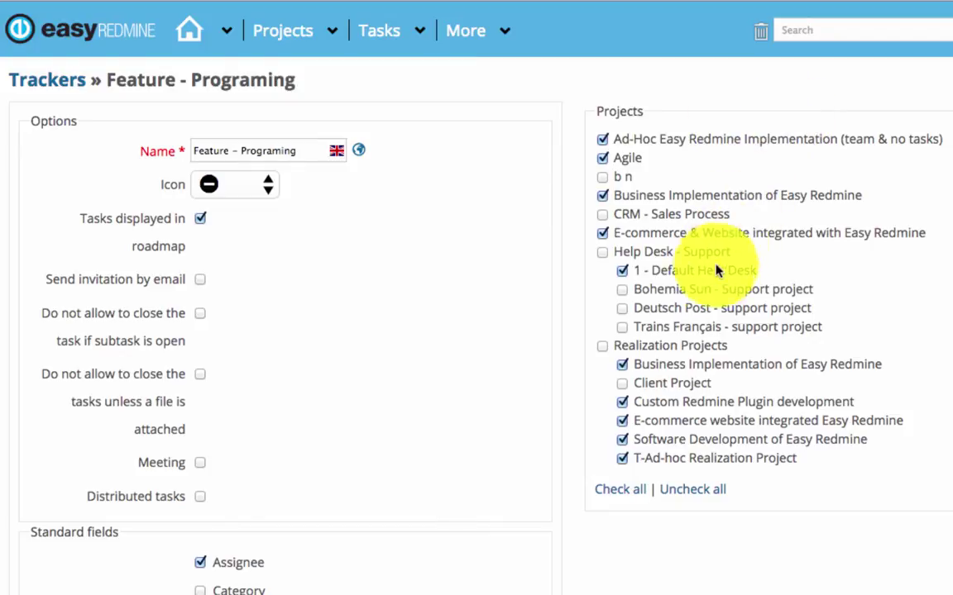
{"action": "left_click", "coordinate": [622, 292]}
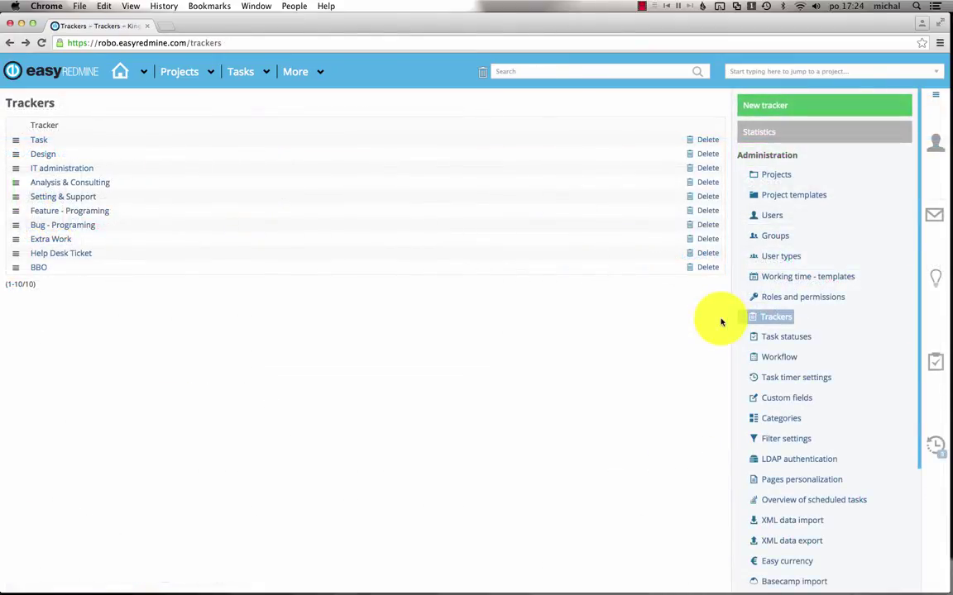
{"action": "left_click", "coordinate": [761, 336]}
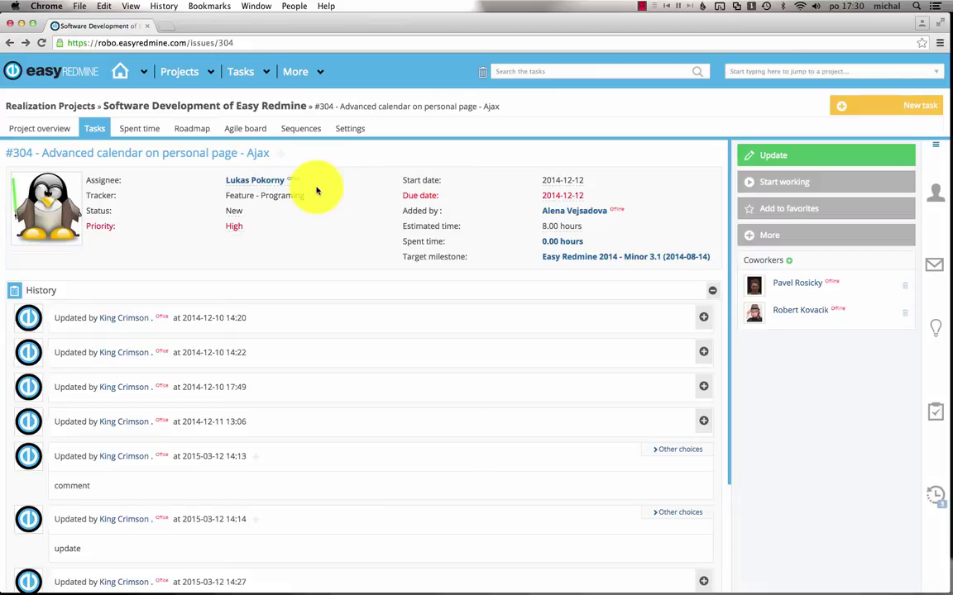
Add the Technical department group with the Rolex role to the members of the Software Development of Easy Redmine project.
{"action": "left_click", "coordinate": [347, 130]}
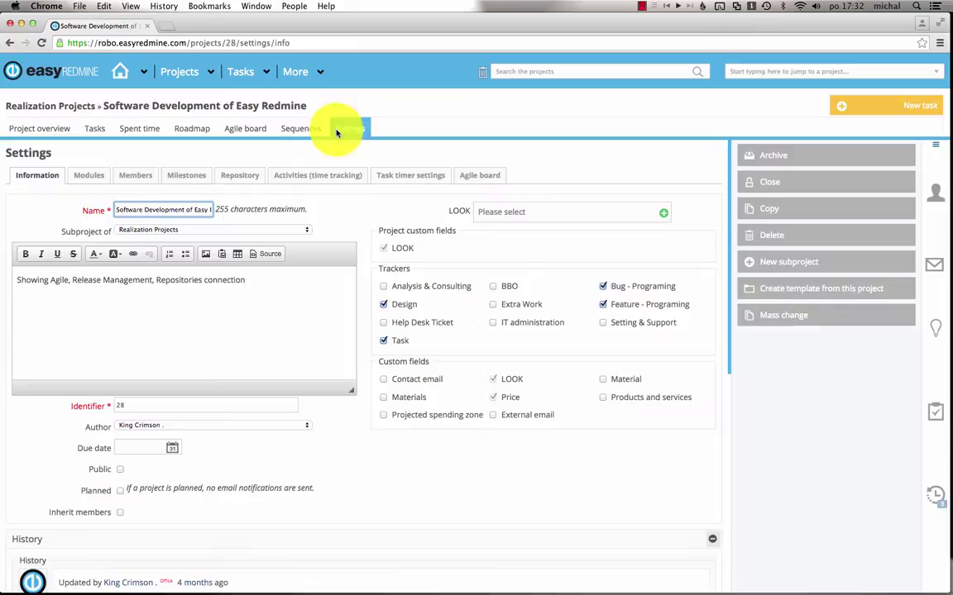
{"action": "left_click", "coordinate": [142, 176]}
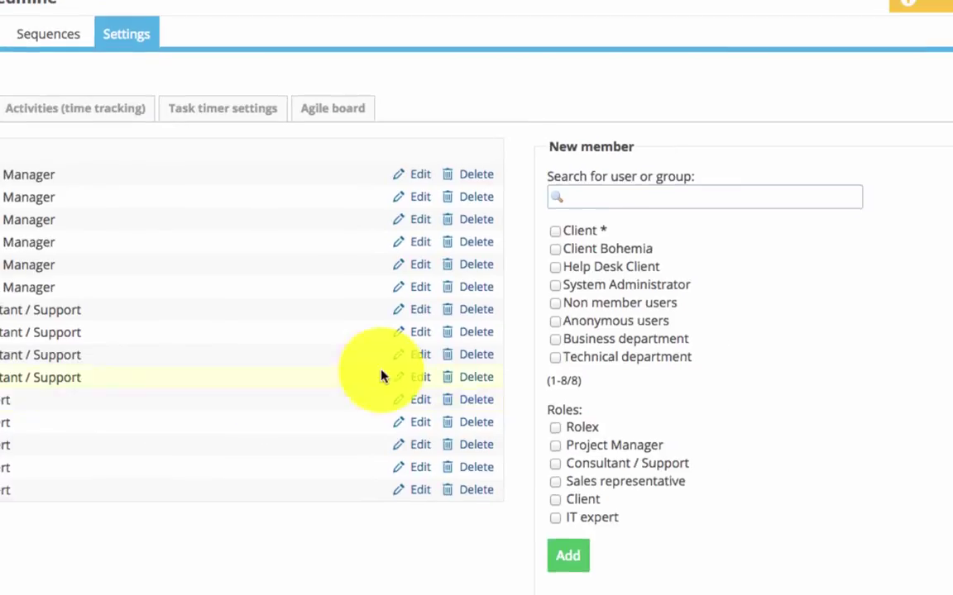
{"action": "left_click", "coordinate": [625, 361]}
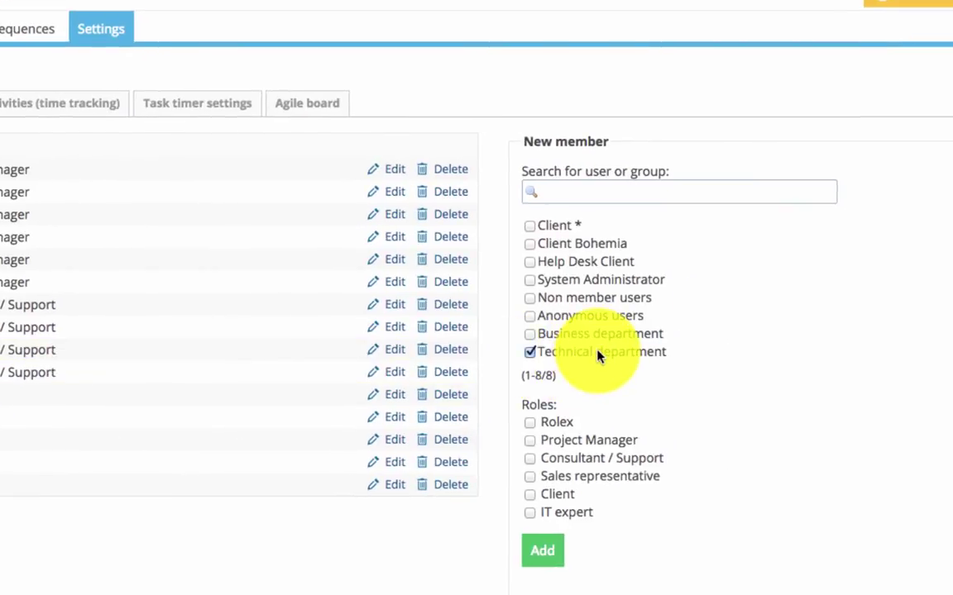
{"action": "left_click", "coordinate": [558, 422]}
{"action": "left_click", "coordinate": [550, 560]}
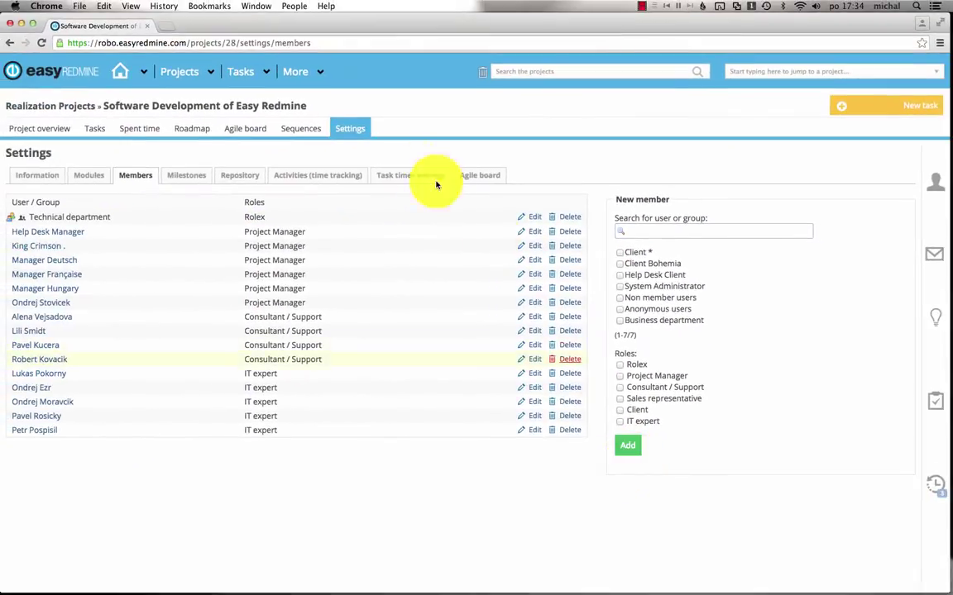
Open the administration's workflow status transitions for the IT expert role and the Feature - Programing tracker.
{"action": "left_click", "coordinate": [309, 71]}
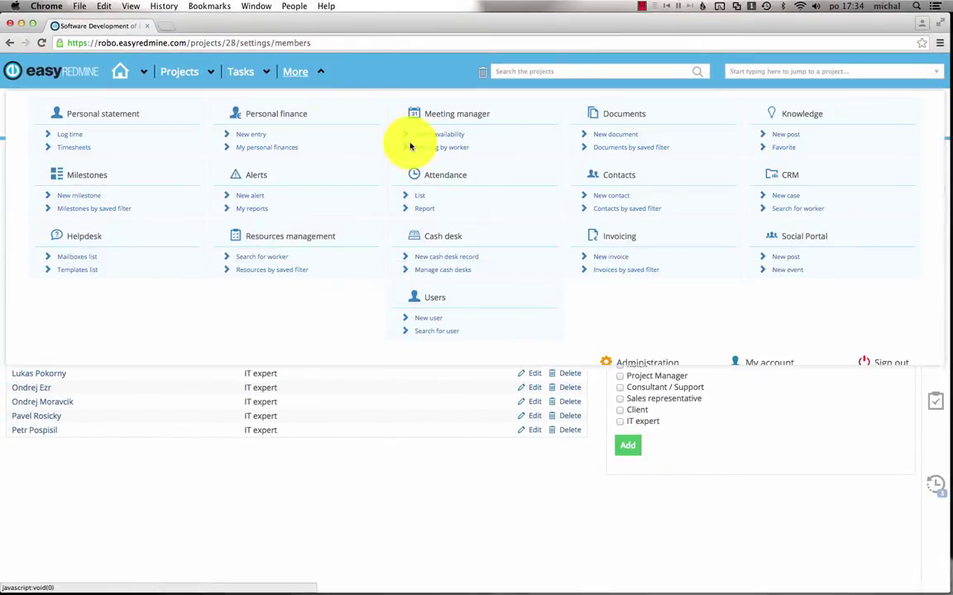
{"action": "left_click", "coordinate": [637, 363]}
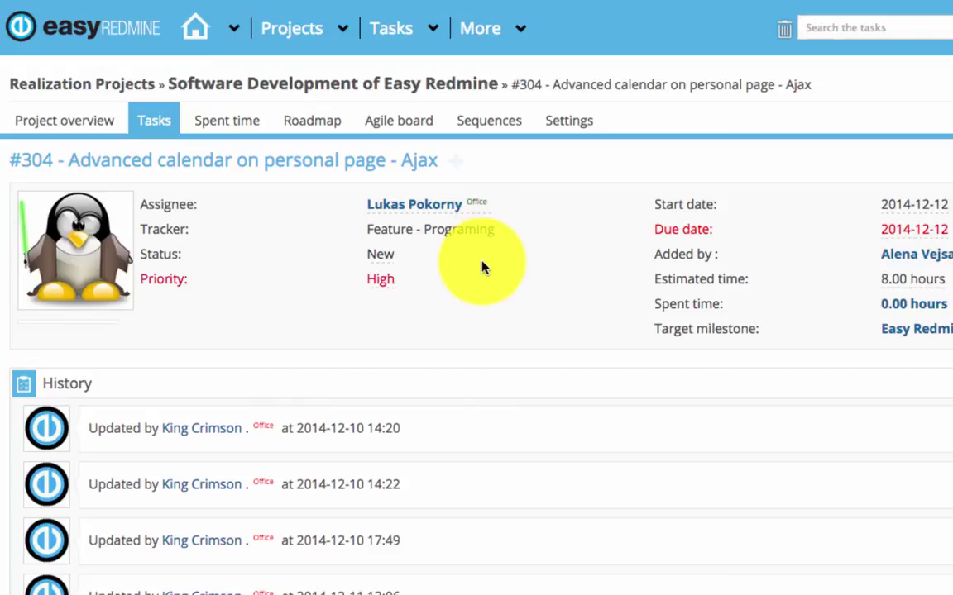
{"action": "left_click", "coordinate": [483, 31]}
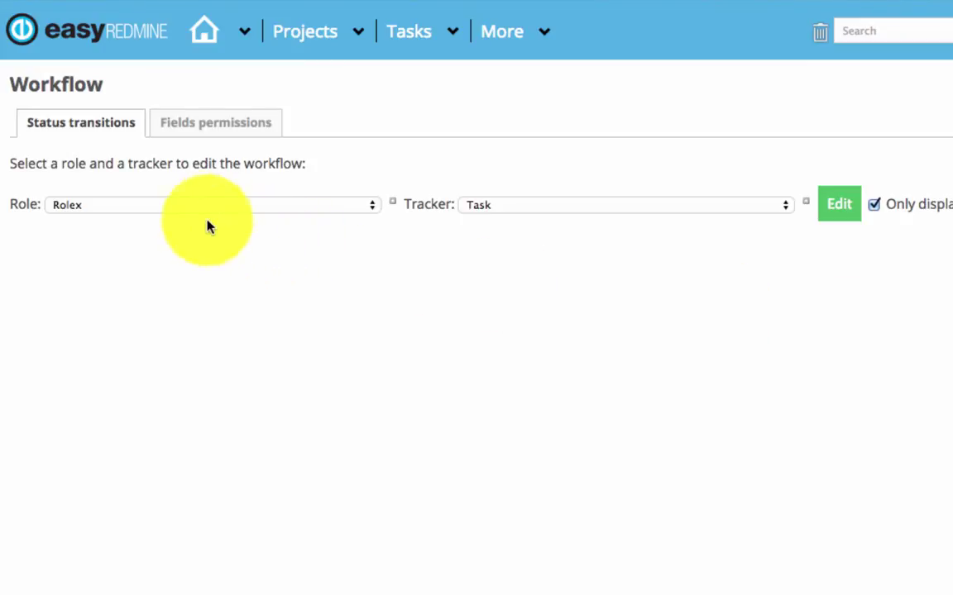
{"action": "left_click", "coordinate": [370, 209]}
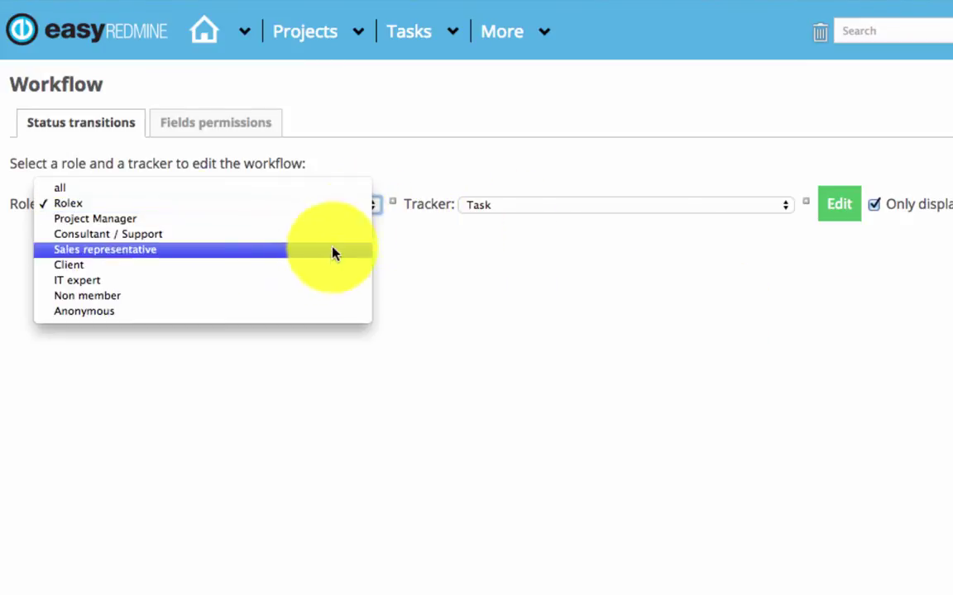
{"action": "left_click", "coordinate": [314, 281]}
{"action": "left_click", "coordinate": [546, 212]}
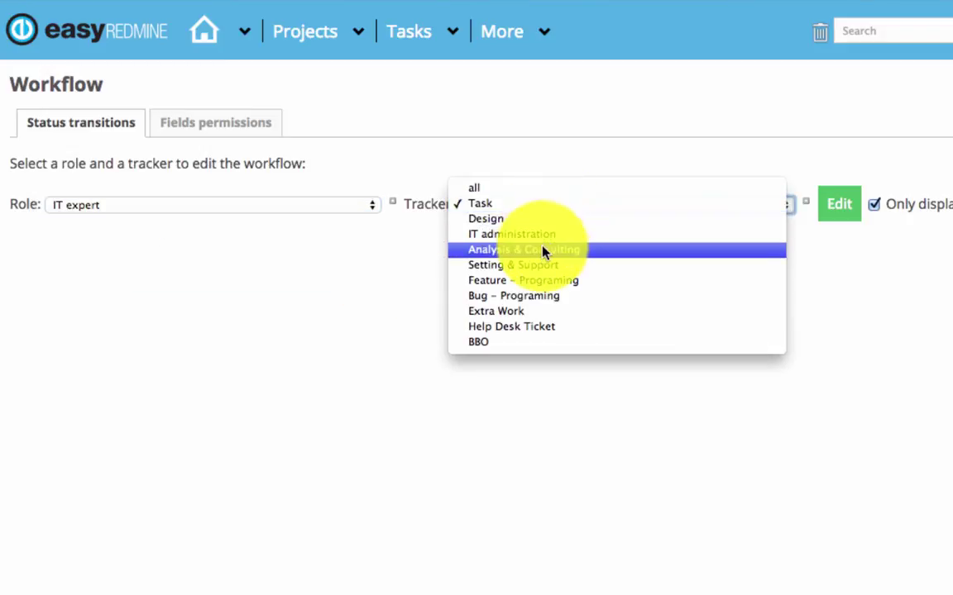
{"action": "left_click", "coordinate": [808, 215]}
{"action": "left_click", "coordinate": [837, 206]}
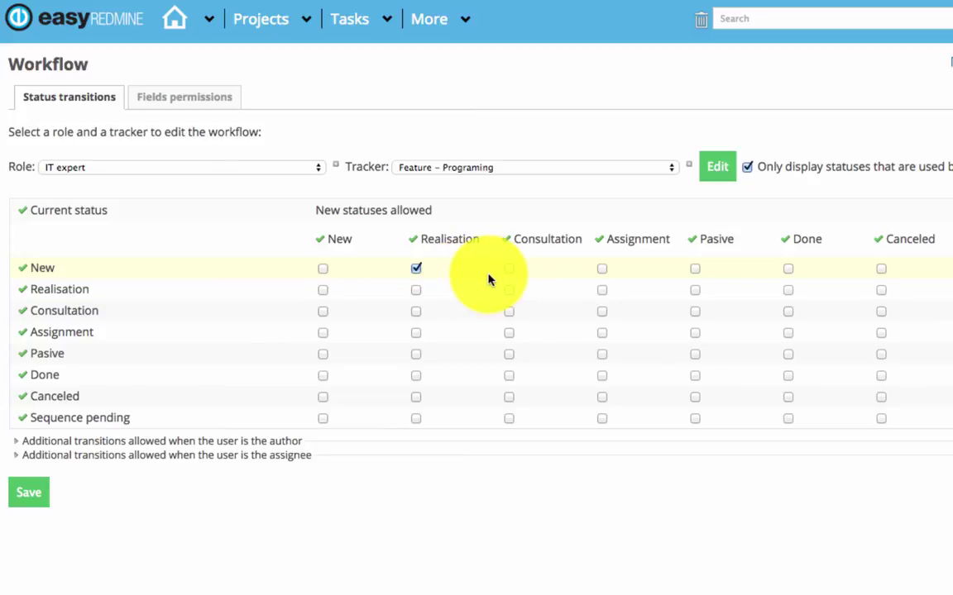
Allow the transition from New to Consultation, and for authors allow Done from every status from New through Canceled.
{"action": "left_click", "coordinate": [510, 271]}
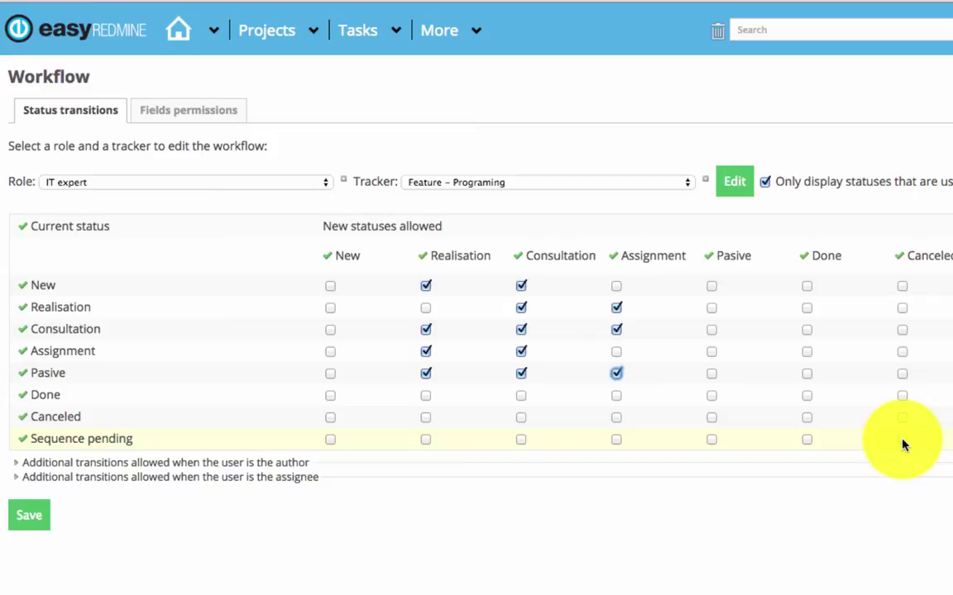
{"action": "left_click", "coordinate": [263, 465]}
{"action": "scroll", "coordinate": [263, 468], "scroll_direction": "down", "scroll_amount": 5}
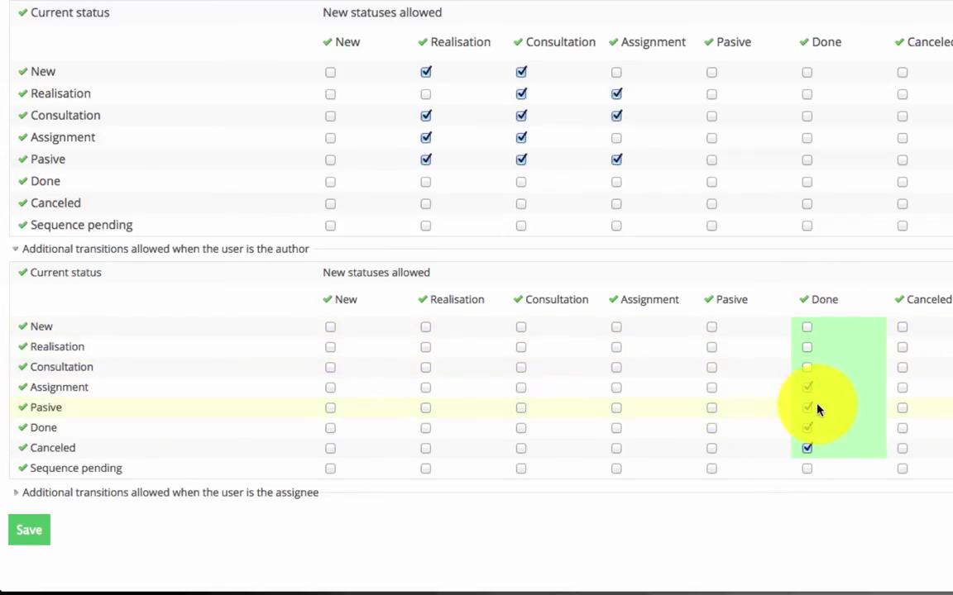
{"action": "left_click_drag", "start_coordinate": [807, 372], "coordinate": [864, 317]}
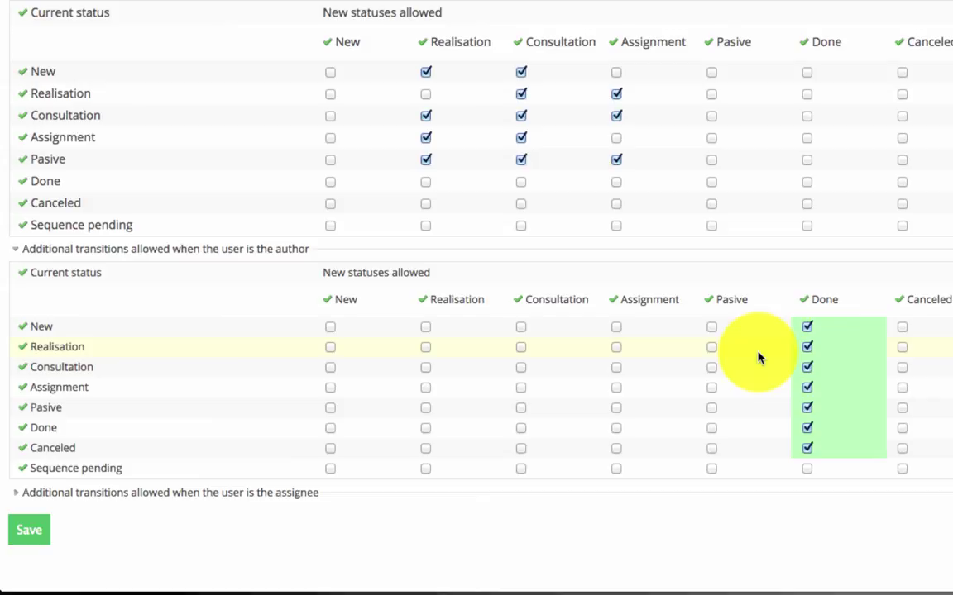
Look through the available trackers, keep Feature - Programing selected, and save the workflow's status transitions.
{"action": "scroll", "coordinate": [759, 357], "scroll_direction": "up", "scroll_amount": 5}
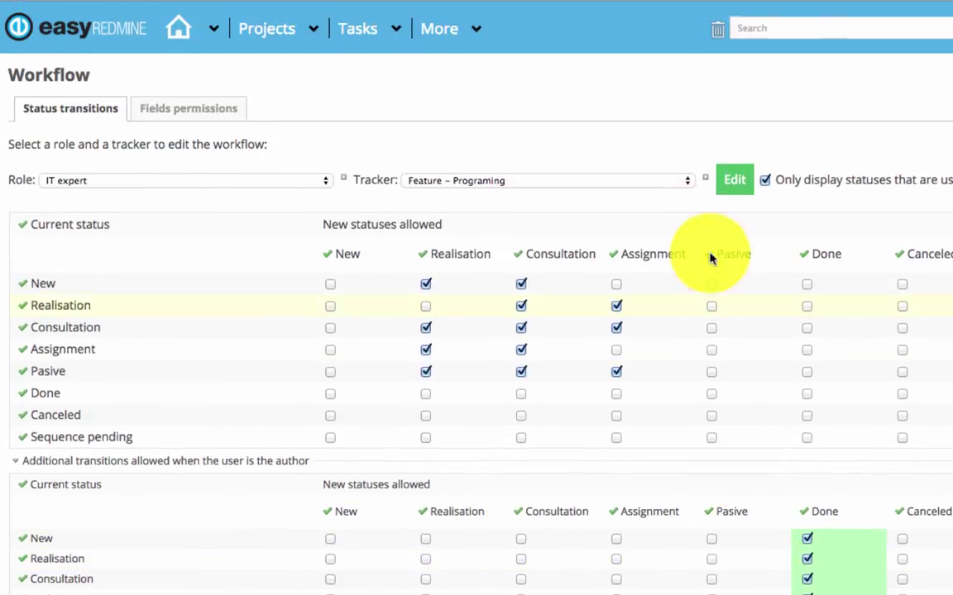
{"action": "left_click", "coordinate": [691, 184]}
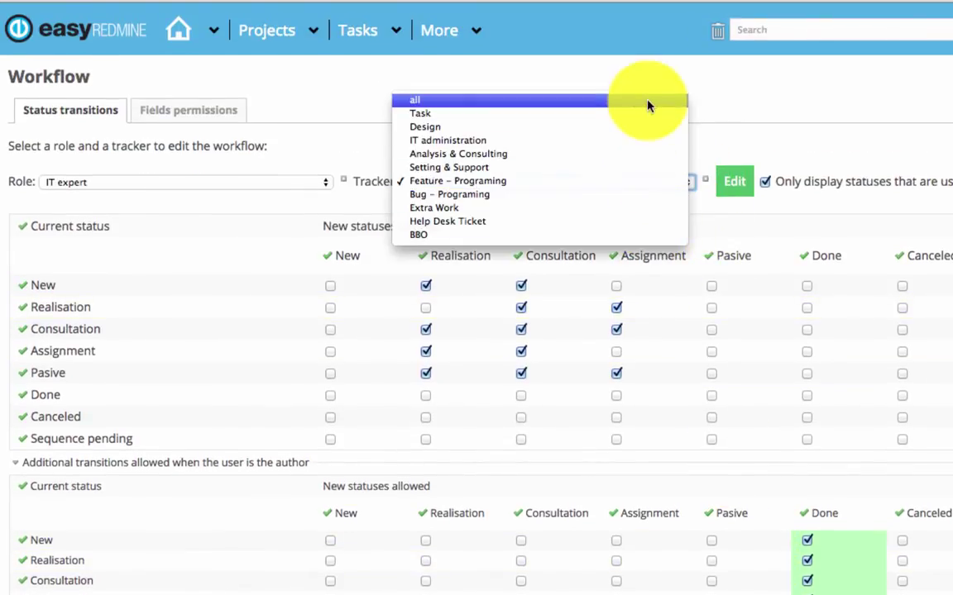
{"action": "left_click", "coordinate": [698, 116]}
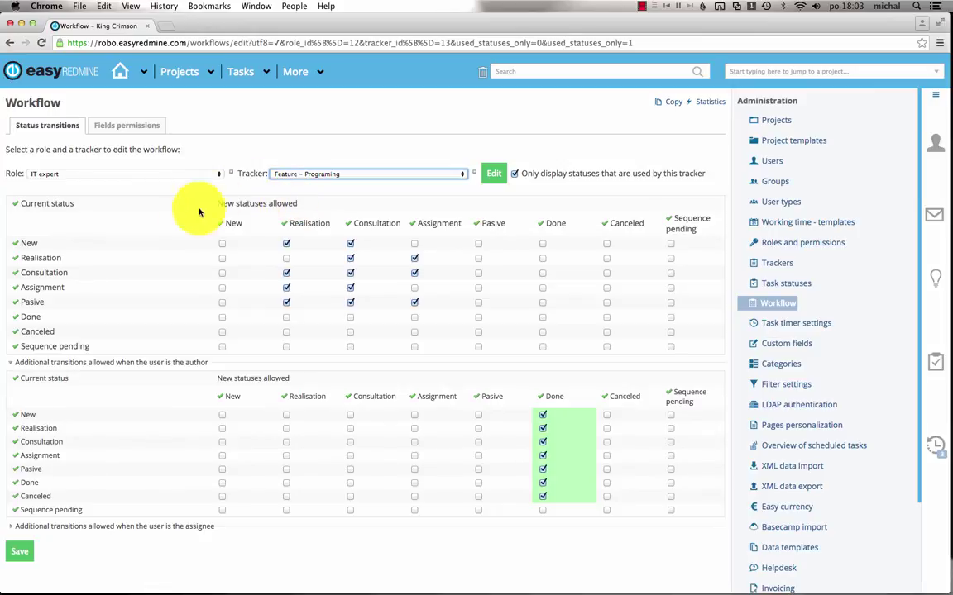
{"action": "left_click", "coordinate": [18, 556]}
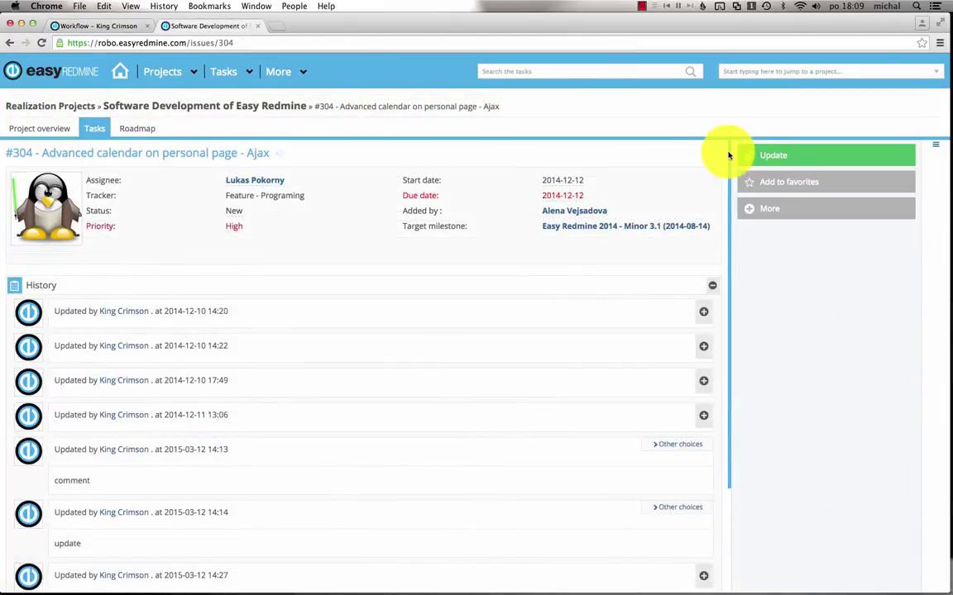
Open task #304 for updating and examine which statuses its assignee can choose, leaving the status at New.
{"action": "left_click", "coordinate": [744, 155]}
{"action": "left_click", "coordinate": [183, 293]}
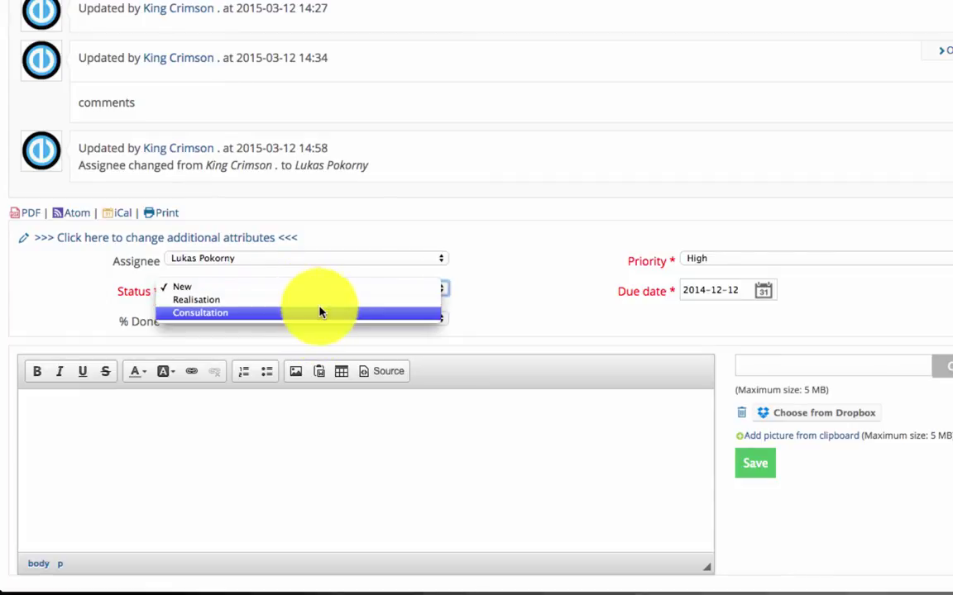
{"action": "left_click", "coordinate": [501, 311]}
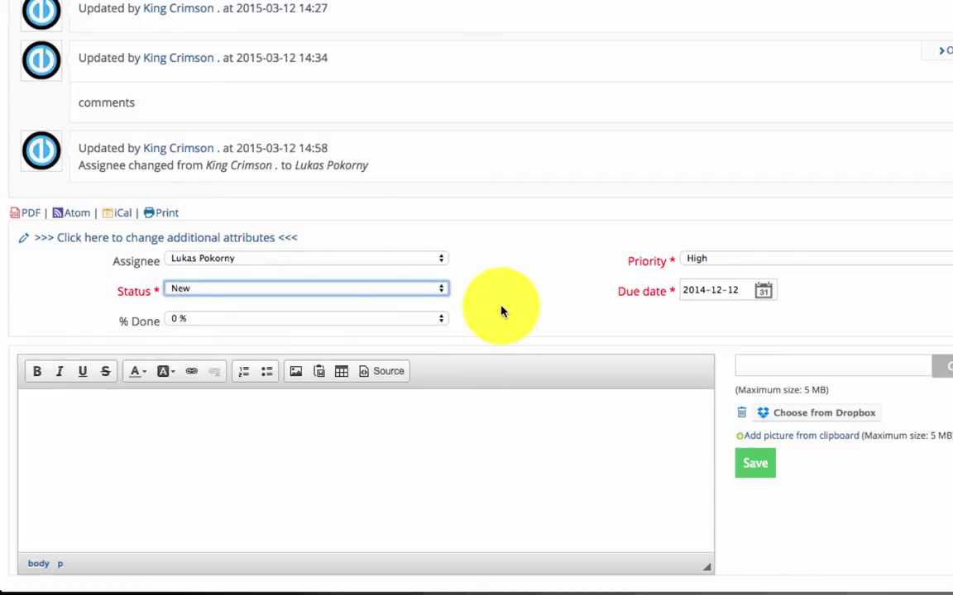
{"action": "scroll", "coordinate": [501, 311], "scroll_direction": "up", "scroll_amount": 10}
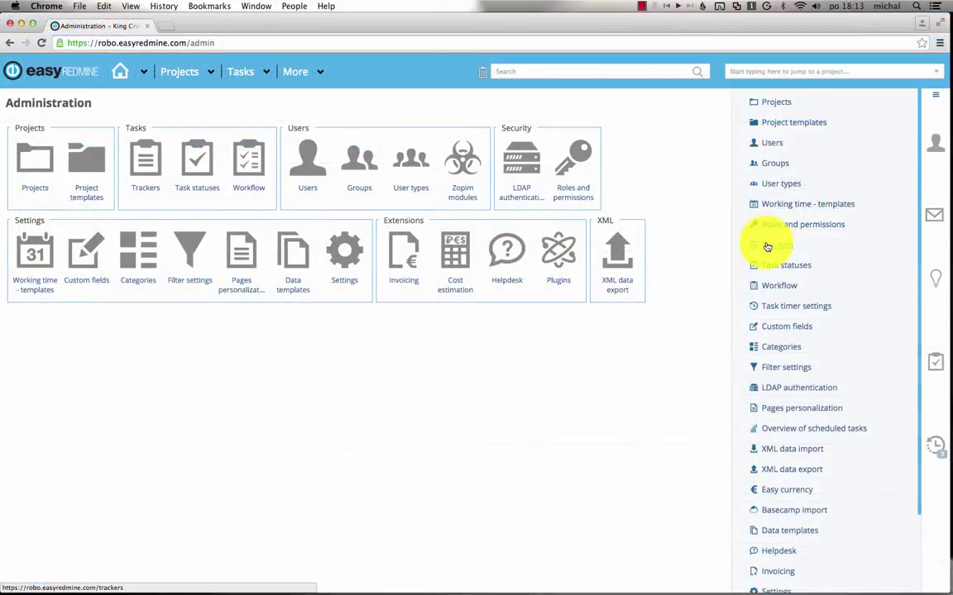
Examine the standard and custom fields in the settings of the Feature - Programing tracker.
{"action": "left_click", "coordinate": [767, 246]}
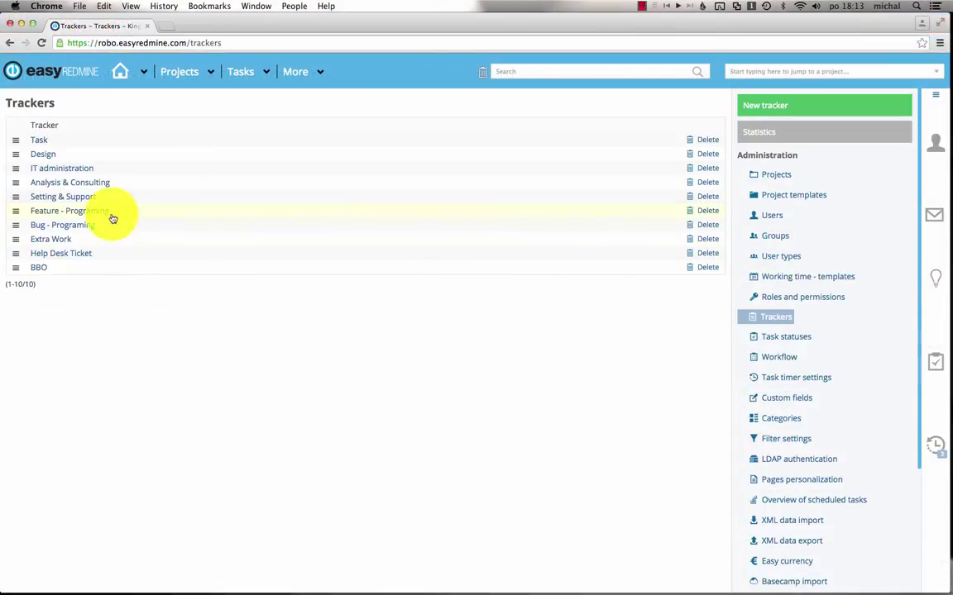
{"action": "left_click", "coordinate": [99, 217]}
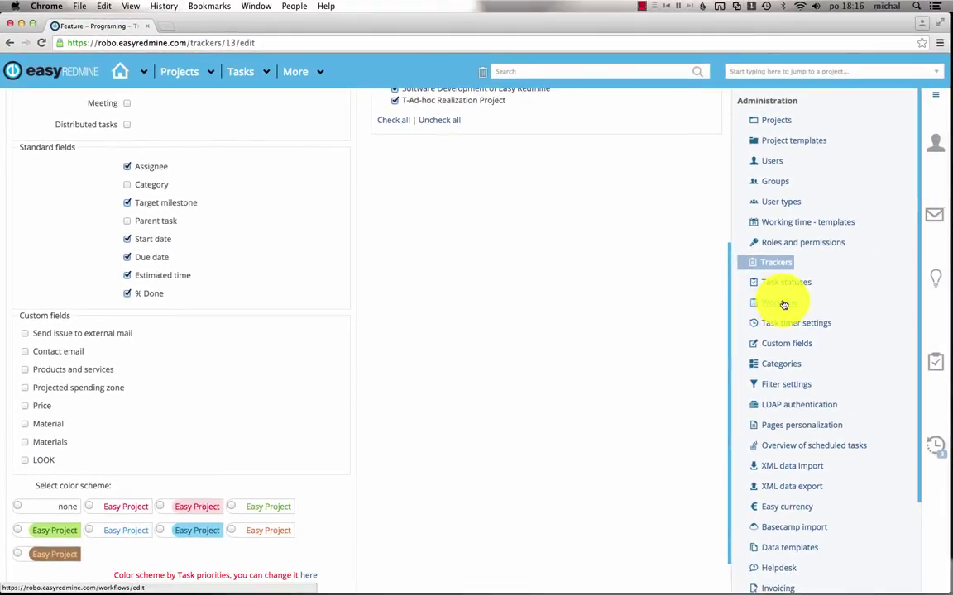
Open the workflow's field permissions for the IT expert role and the Feature - Programing tracker.
{"action": "left_click", "coordinate": [783, 305]}
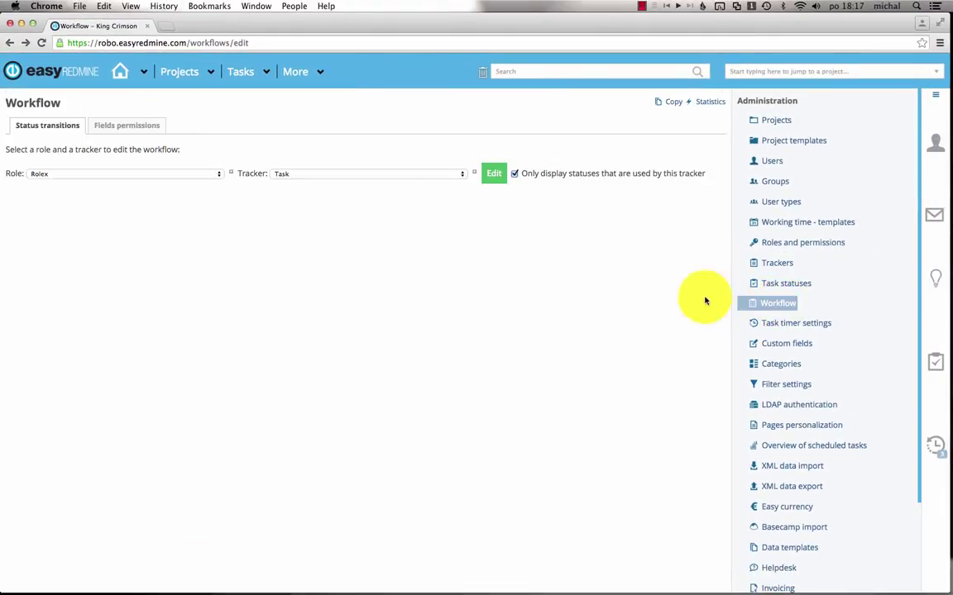
{"action": "left_click", "coordinate": [148, 128]}
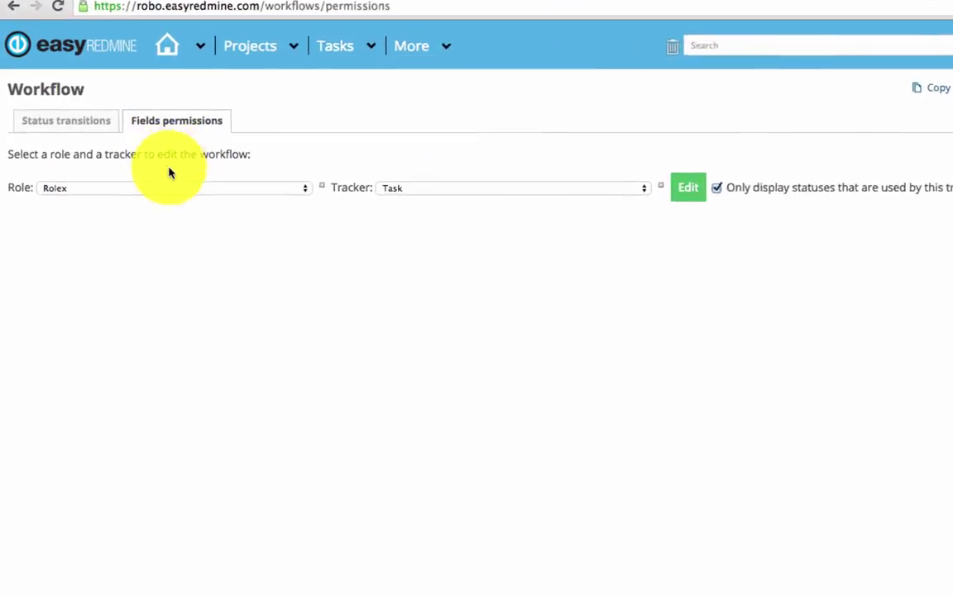
{"action": "left_click", "coordinate": [122, 174]}
{"action": "left_click", "coordinate": [230, 268]}
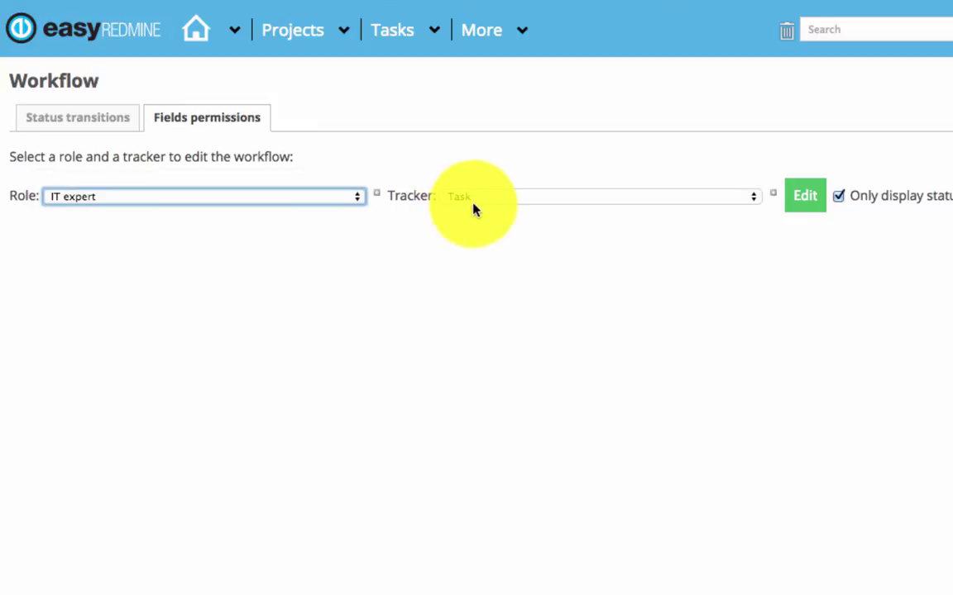
{"action": "left_click", "coordinate": [474, 200]}
{"action": "left_click", "coordinate": [508, 270]}
{"action": "left_click", "coordinate": [800, 205]}
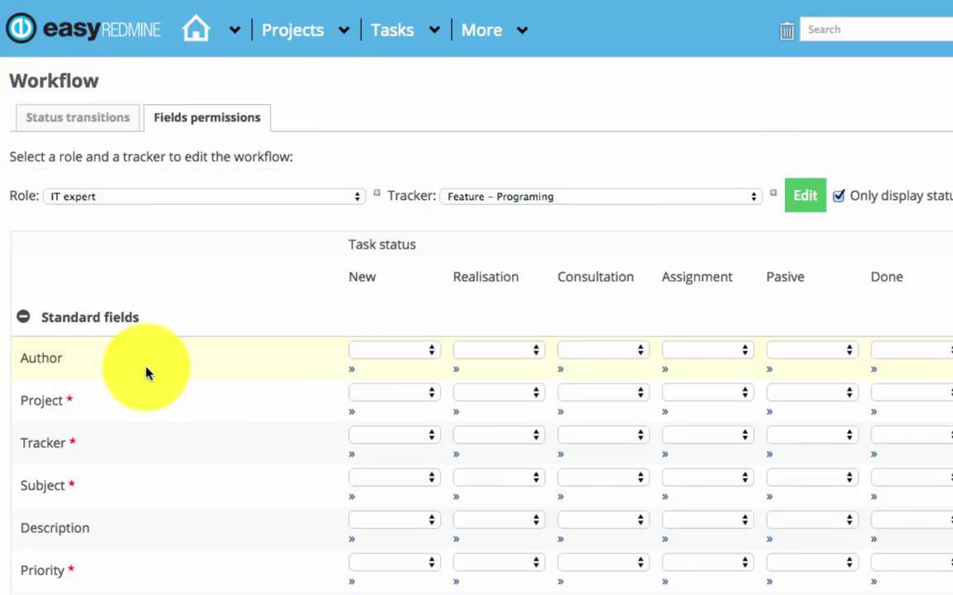
Set the Due date field to Required for tasks in the New status.
{"action": "scroll", "coordinate": [149, 364], "scroll_direction": "down", "scroll_amount": 5}
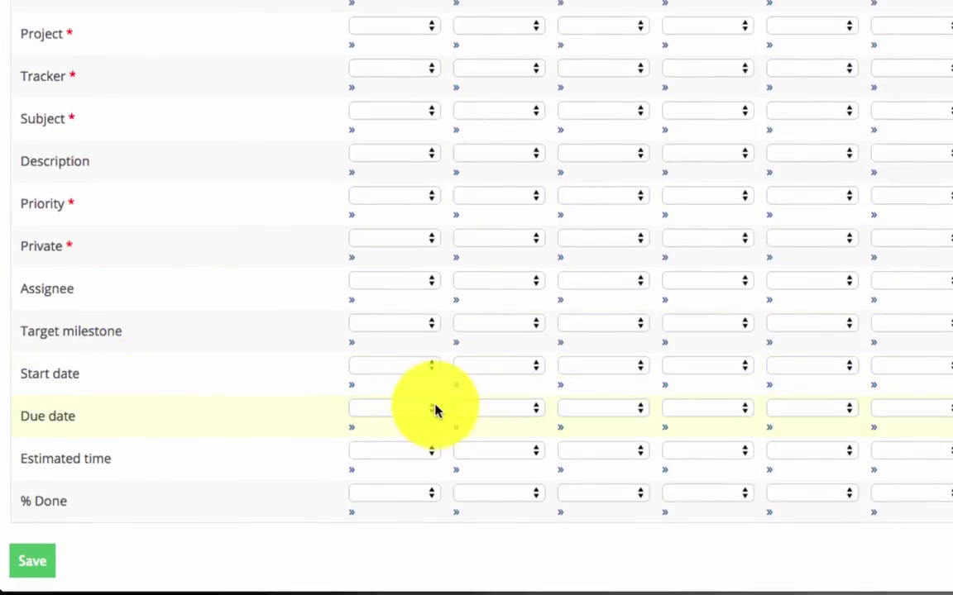
{"action": "left_click", "coordinate": [426, 410]}
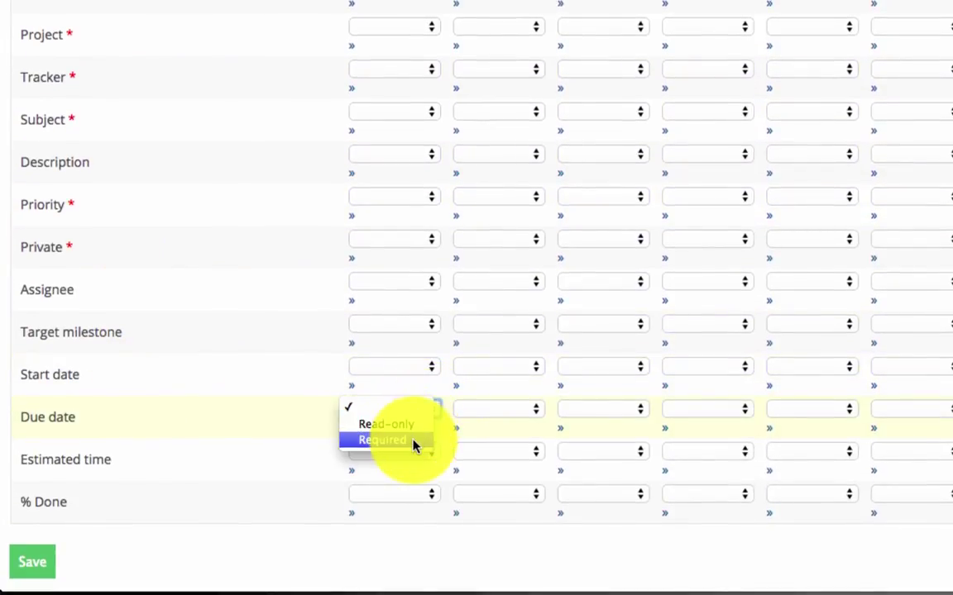
{"action": "left_click", "coordinate": [415, 443]}
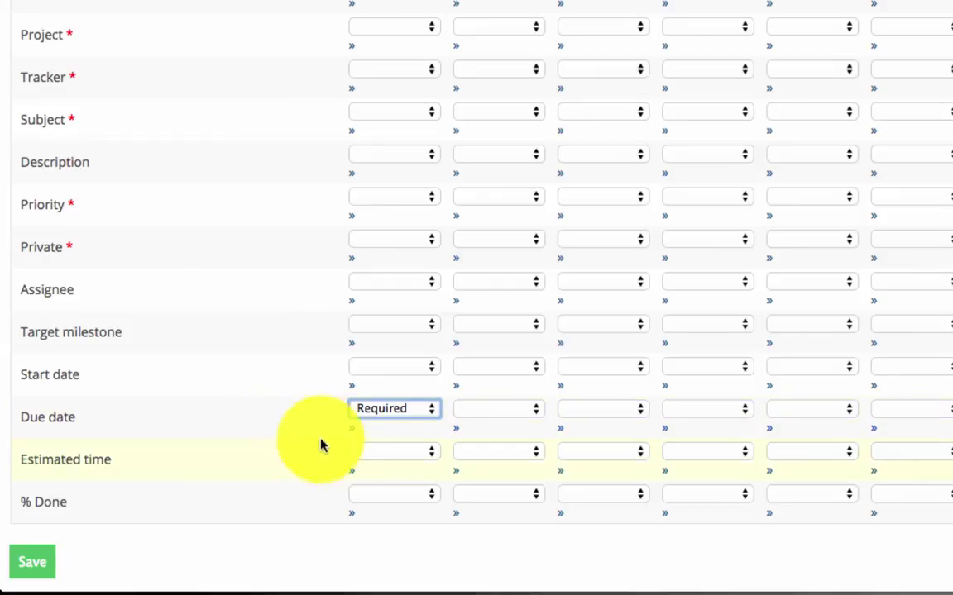
Apply the Required setting of the Due date field to all the following statuses and save the field permissions.
{"action": "left_click", "coordinate": [354, 433]}
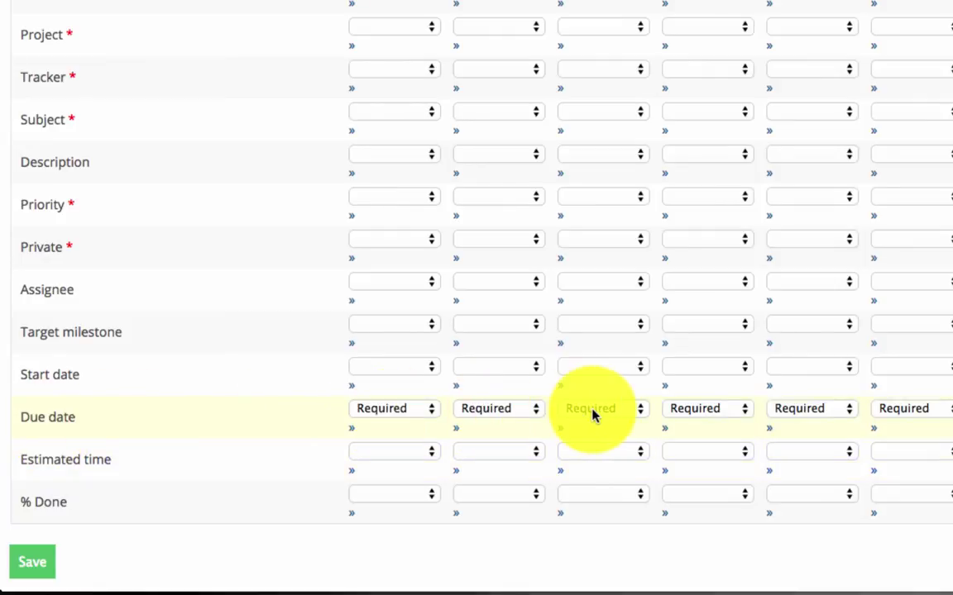
{"action": "left_click", "coordinate": [34, 565]}
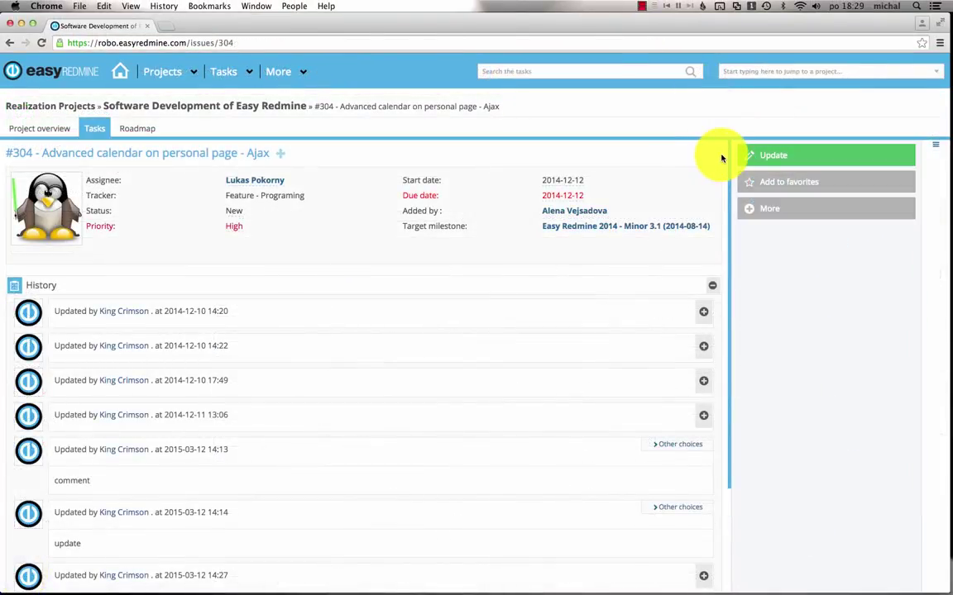
Open task #304 for updating, clear its due date, and try to save the task without one.
{"action": "left_click", "coordinate": [769, 156]}
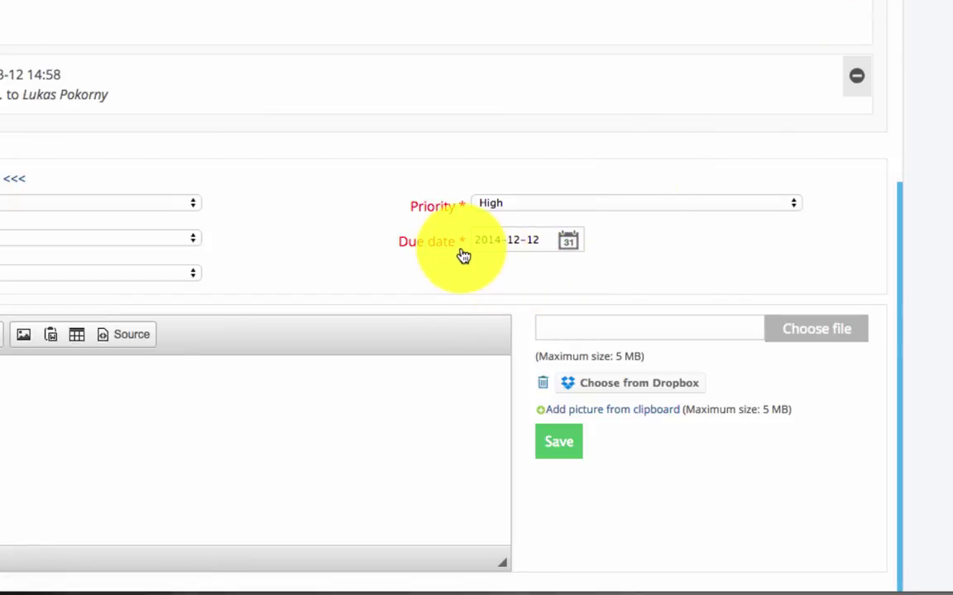
{"action": "triple_click", "coordinate": [540, 239]}
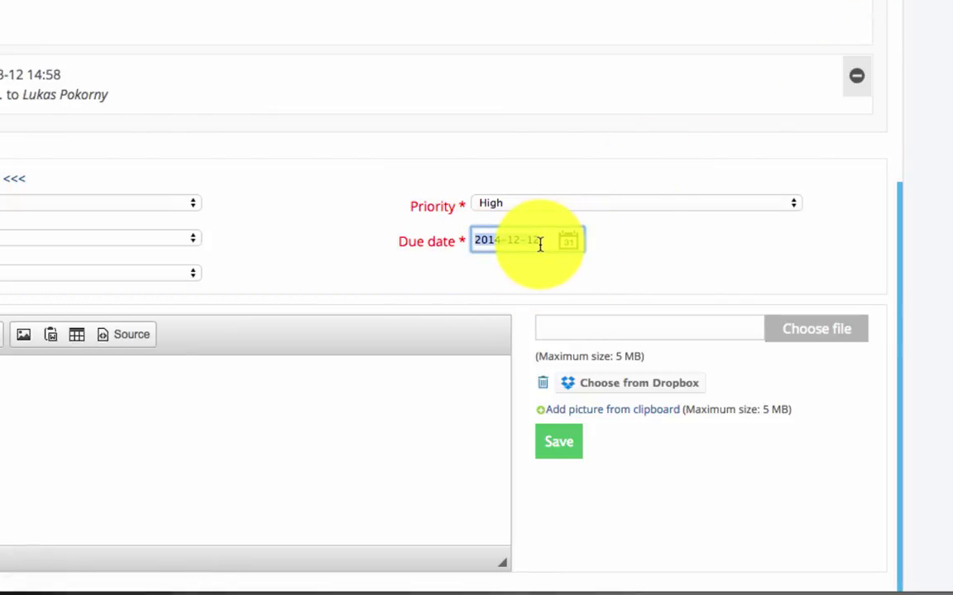
{"action": "key", "text": "BackSpace"}
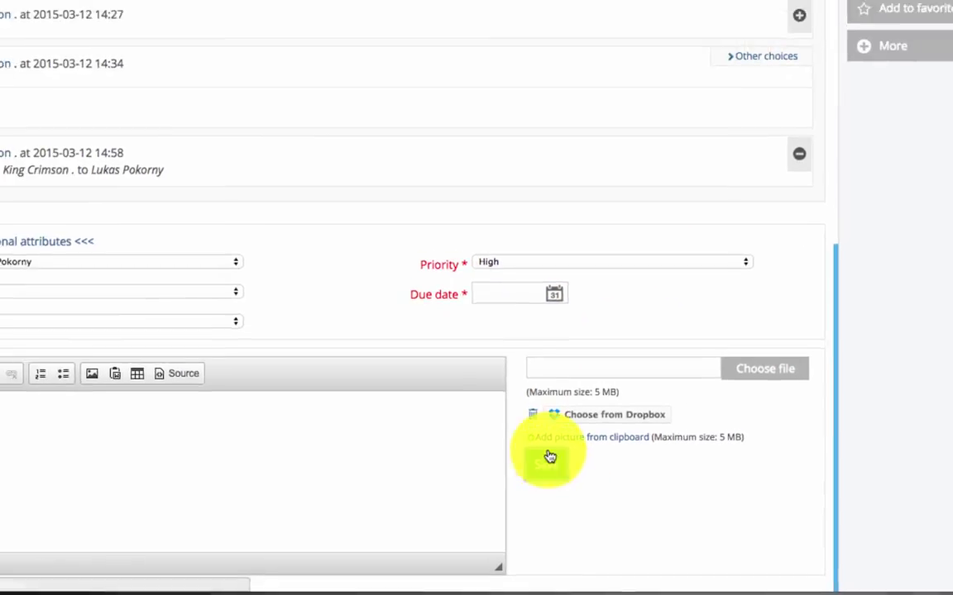
{"action": "left_click", "coordinate": [550, 458]}
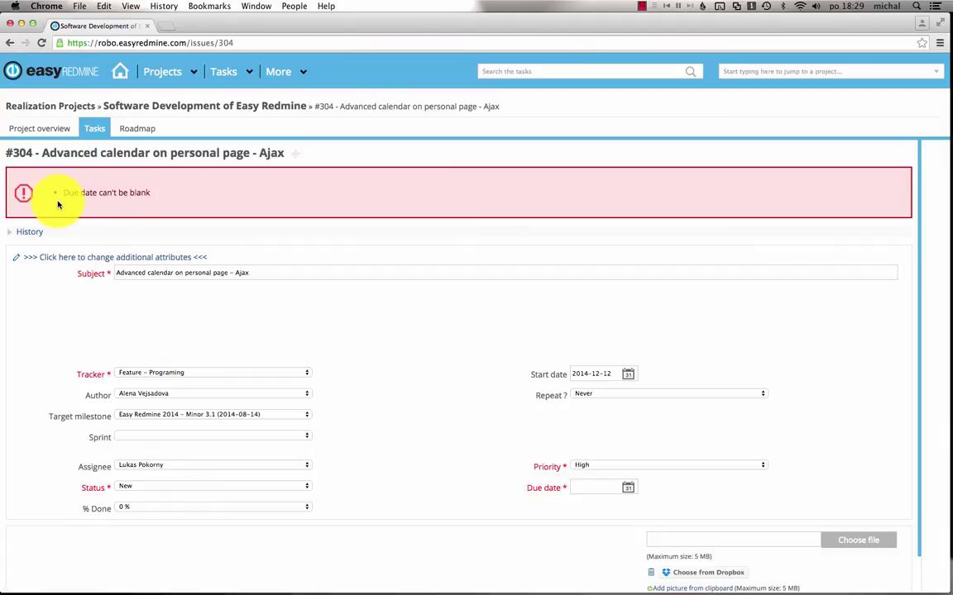